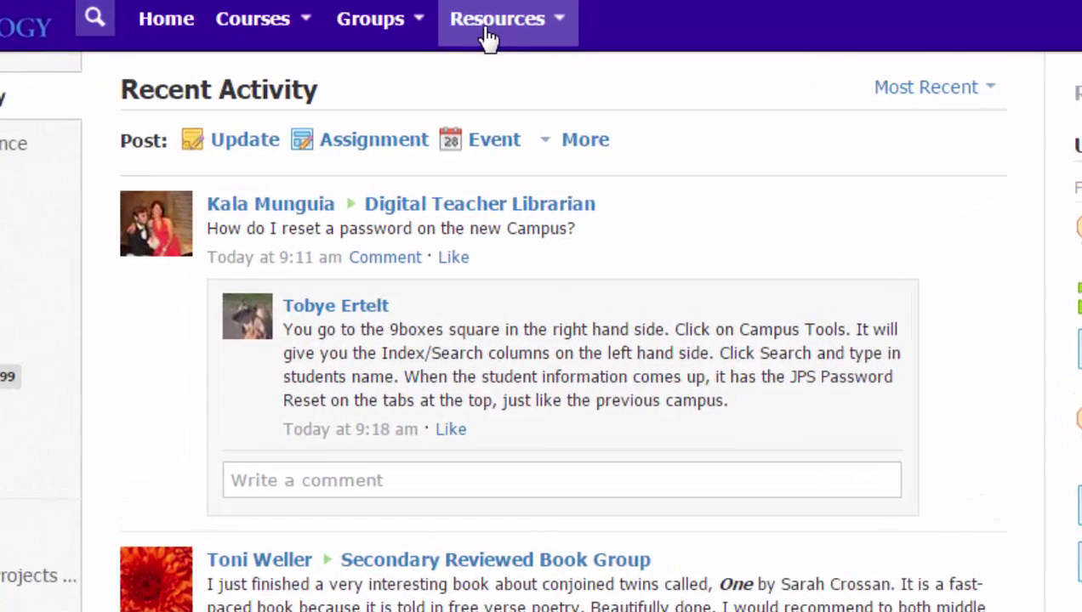
Check the resource apps for YouTube and look through the additional apps available to install.
{"action": "left_click", "coordinate": [529, 23]}
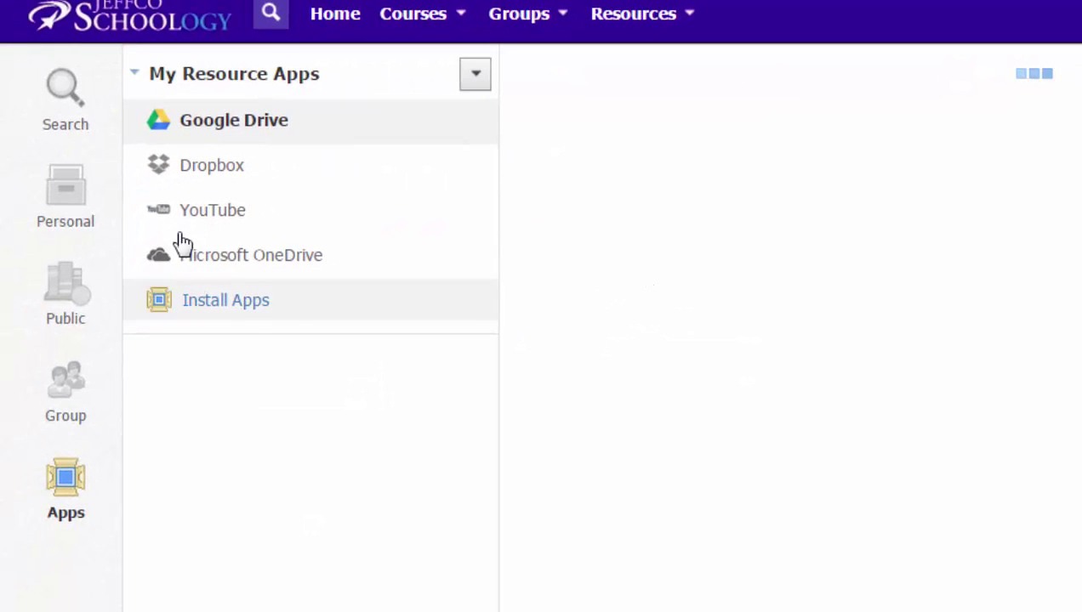
{"action": "left_click", "coordinate": [224, 220]}
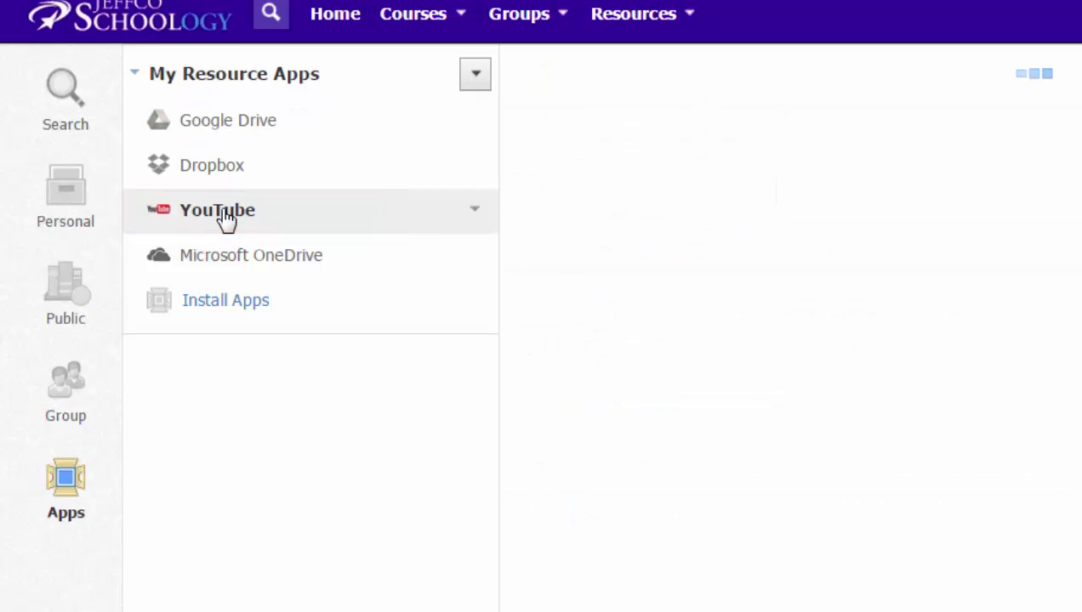
{"action": "left_click", "coordinate": [225, 302]}
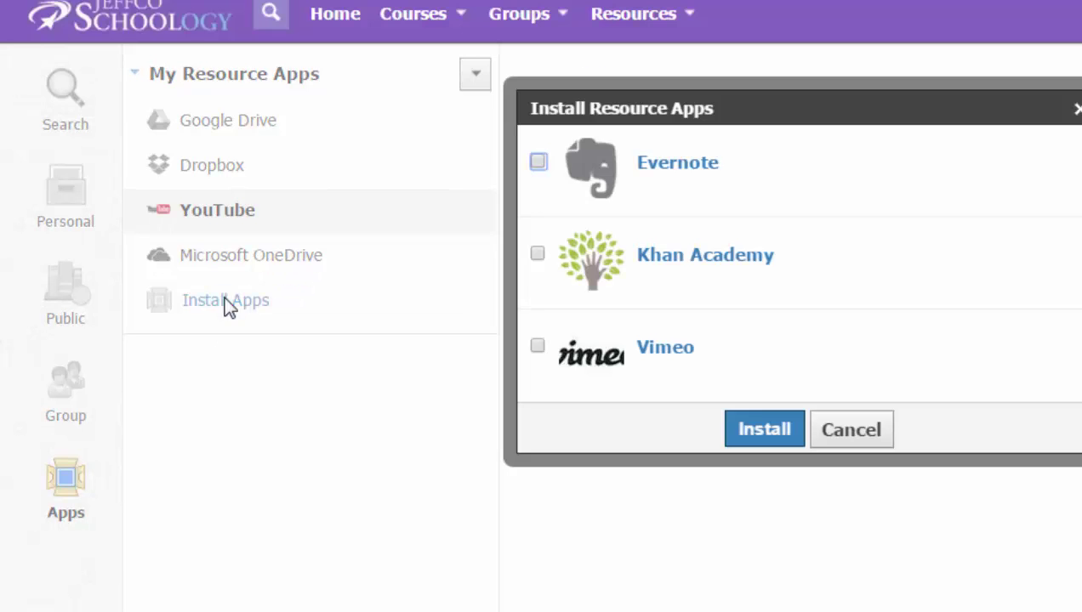
{"action": "left_click", "coordinate": [537, 162]}
{"action": "left_click", "coordinate": [766, 436]}
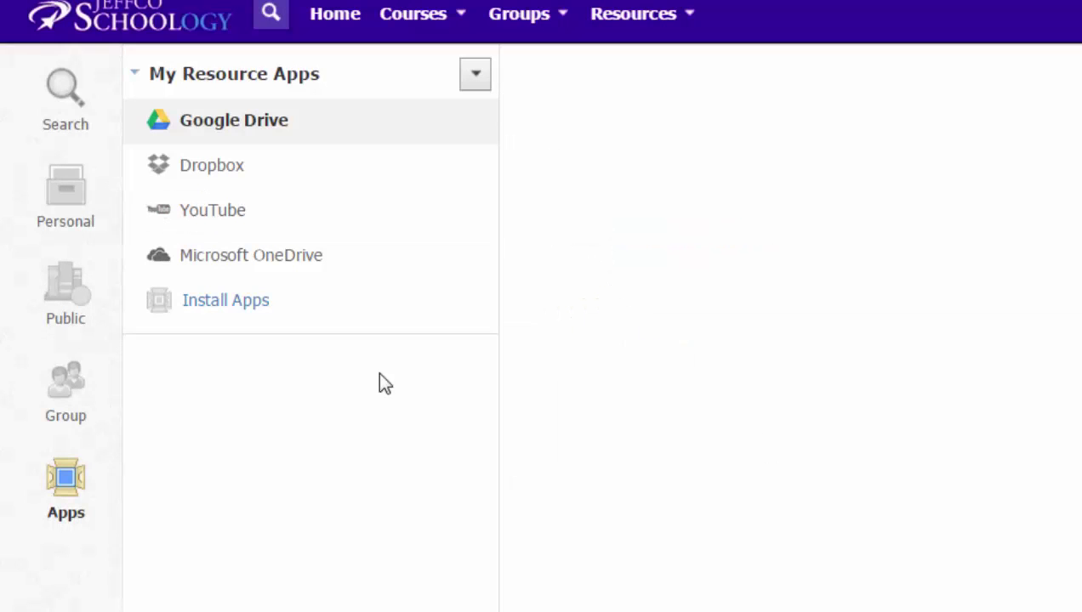
{"action": "left_click", "coordinate": [251, 225]}
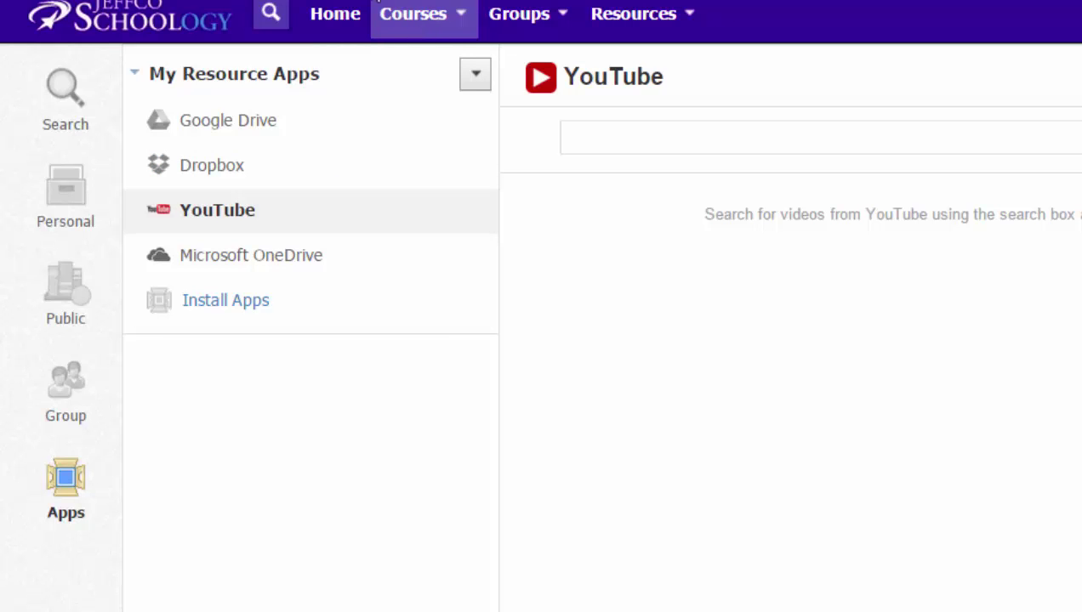
Open the Spring 2016 PD: RVHS course and start a new page in its Course Setup & the Core Features folder.
{"action": "left_click", "coordinate": [386, 17]}
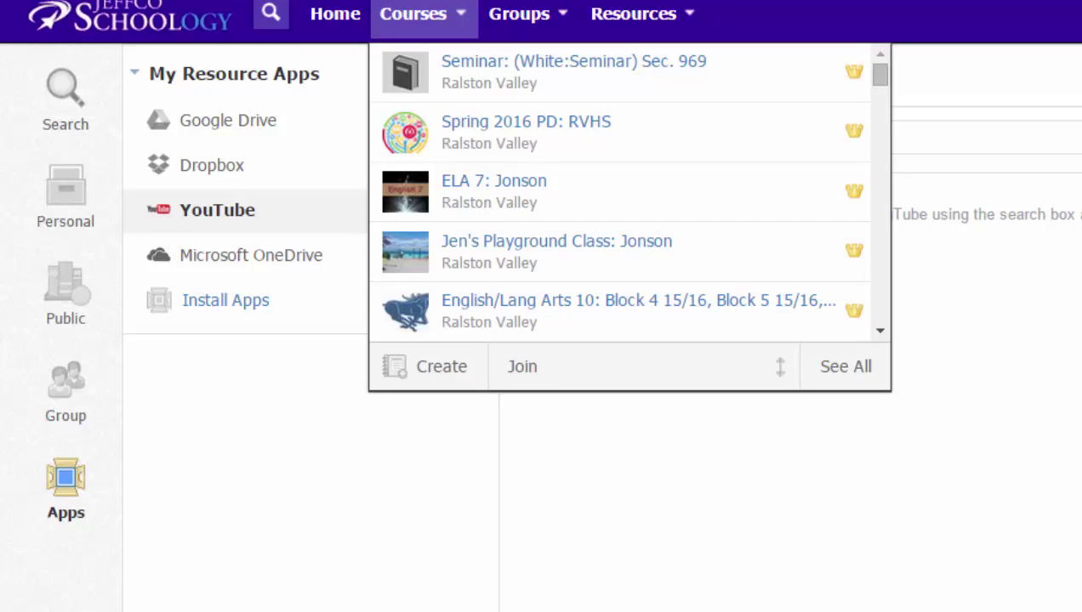
{"action": "left_click", "coordinate": [526, 128]}
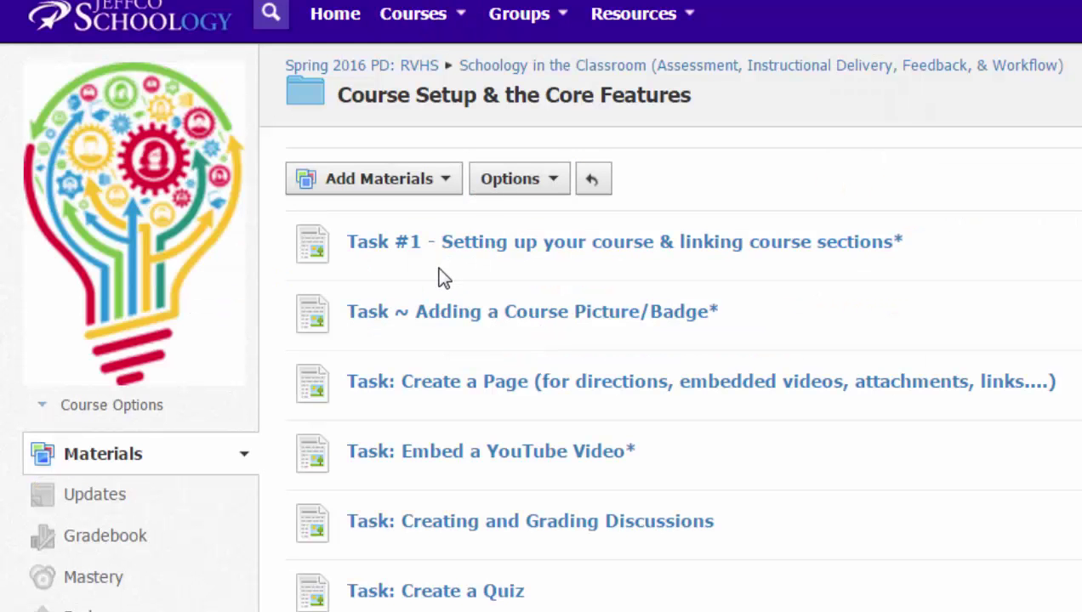
{"action": "left_click", "coordinate": [396, 187]}
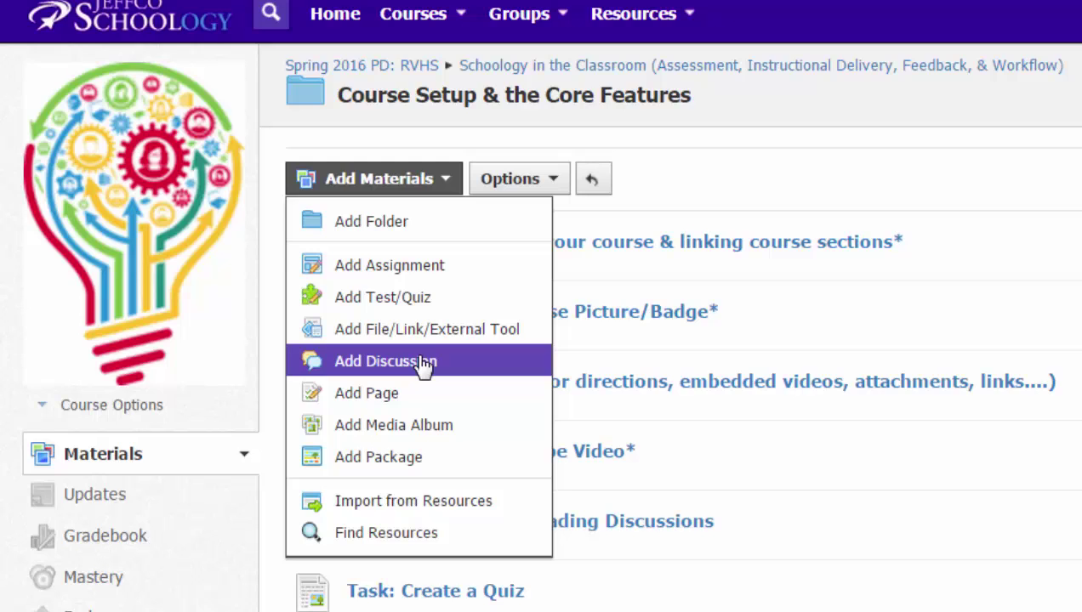
{"action": "left_click", "coordinate": [387, 400]}
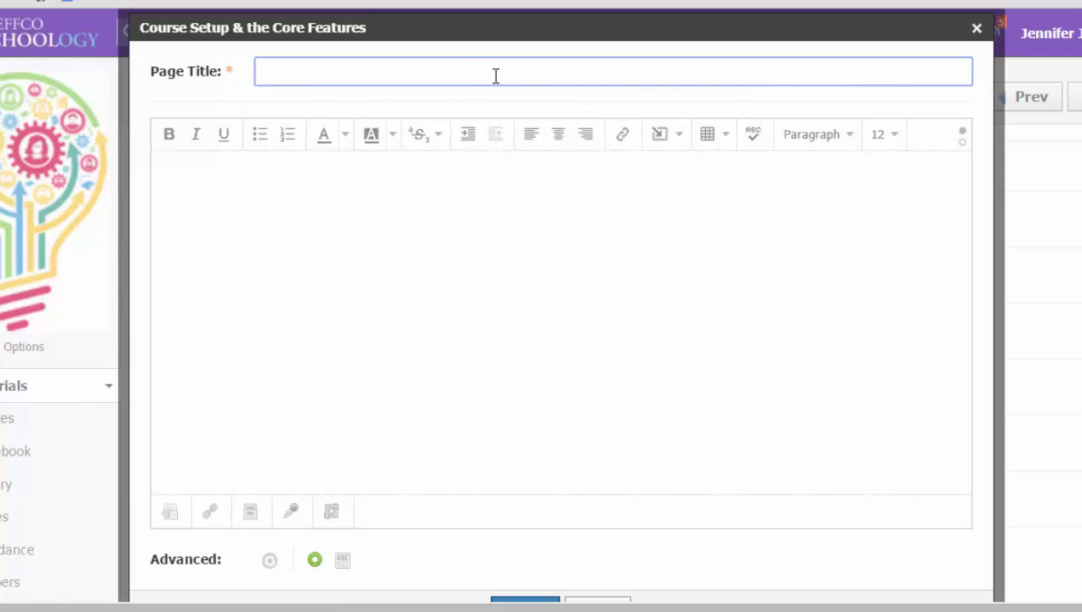
Title the page "Watch Video ~ Power of Words" and enter the instructions "Watch this video. Take notes. There will be a quiz.".
{"action": "type", "text": "Watch Video ~ Power of Words"}
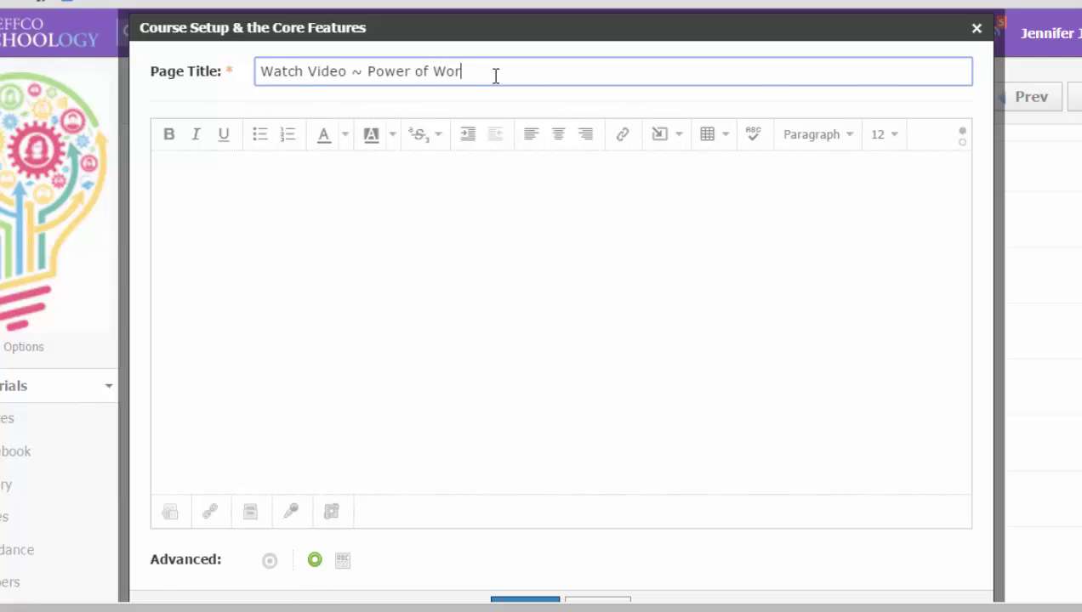
{"action": "left_click", "coordinate": [367, 197]}
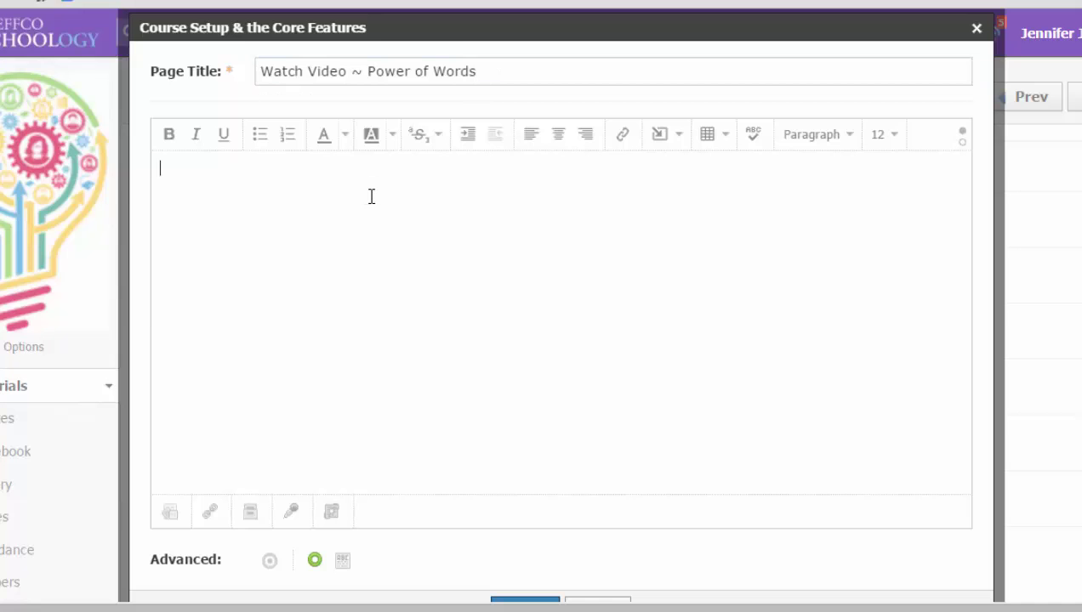
{"action": "type", "text": "Watch this video"}
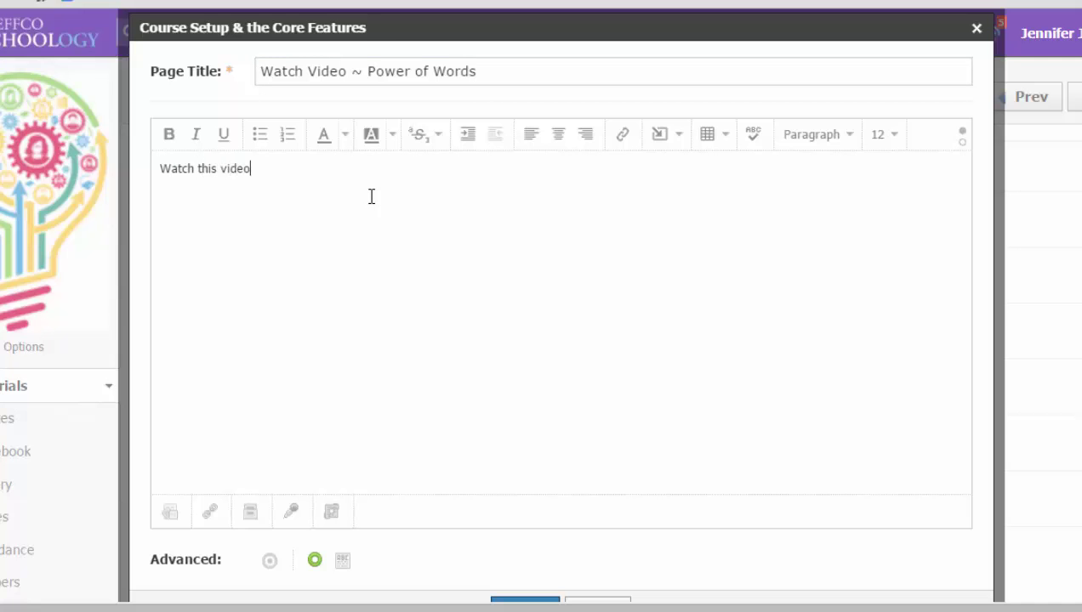
{"action": "type", "text": ". Take notes. There will be a quiz."}
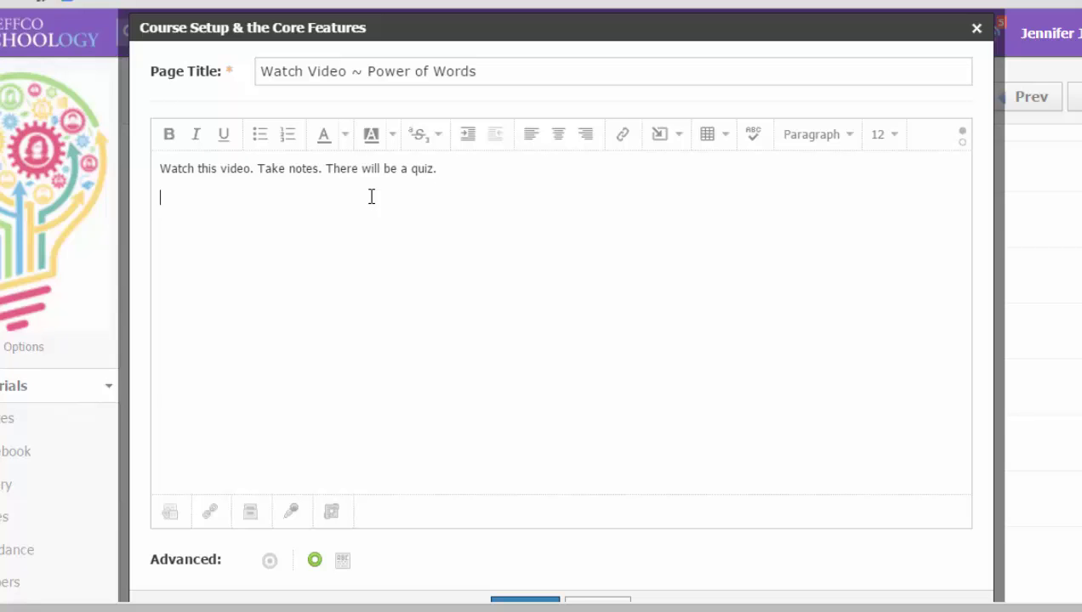
{"action": "key", "text": "Return"}
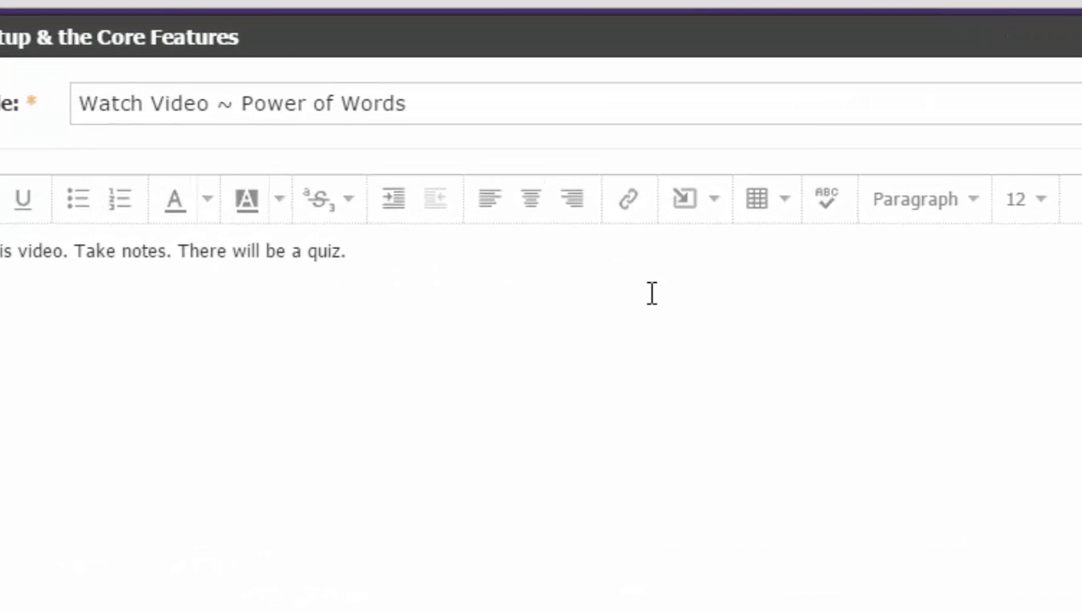
Start inserting YouTube content below the page instructions and search for "power of words".
{"action": "left_click", "coordinate": [691, 207]}
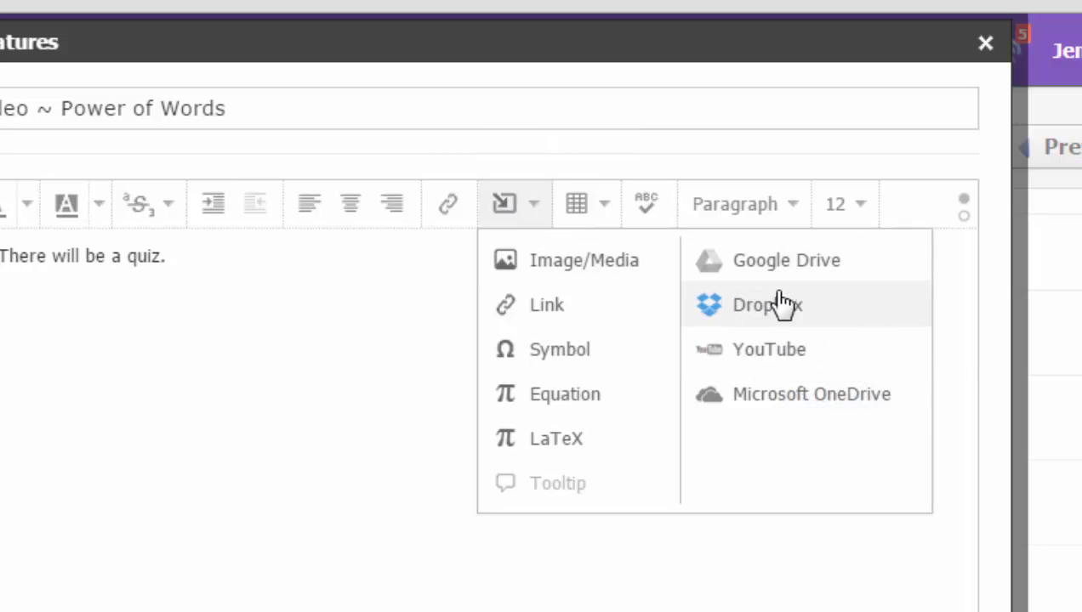
{"action": "left_click", "coordinate": [767, 357]}
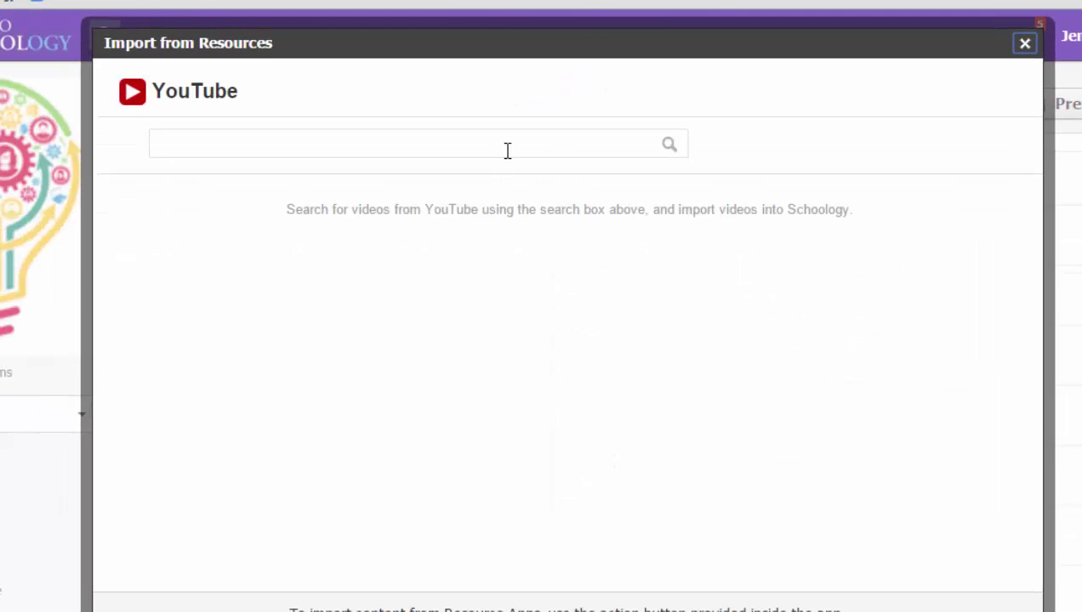
{"action": "left_click", "coordinate": [508, 149]}
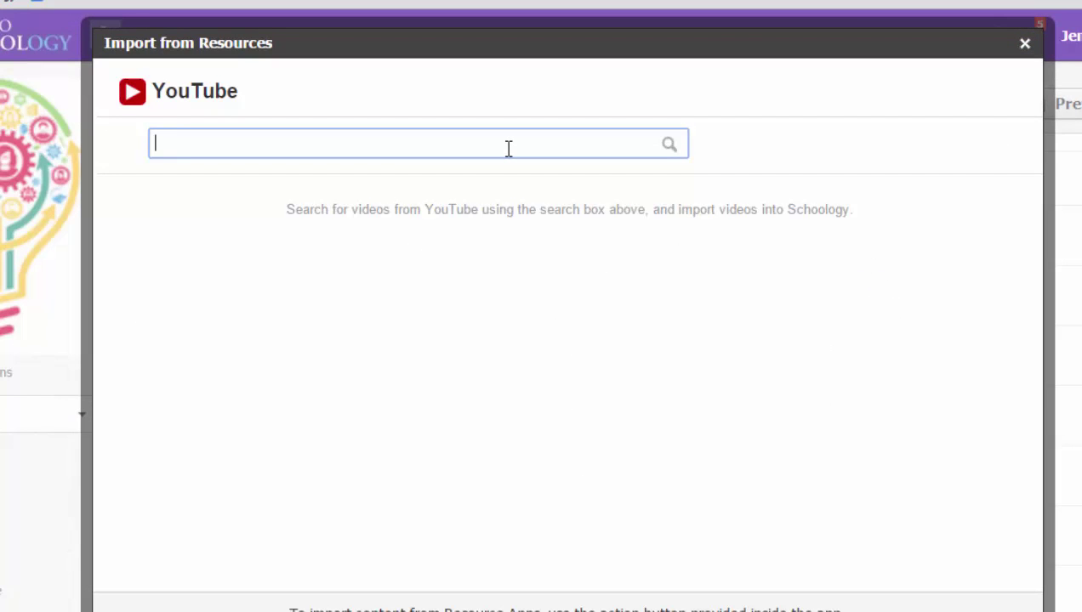
{"action": "type", "text": "power of words"}
{"action": "key", "text": "Return"}
Preview the first search result, The Power of Words, by playing it briefly and closing the preview.
{"action": "left_click", "coordinate": [349, 221]}
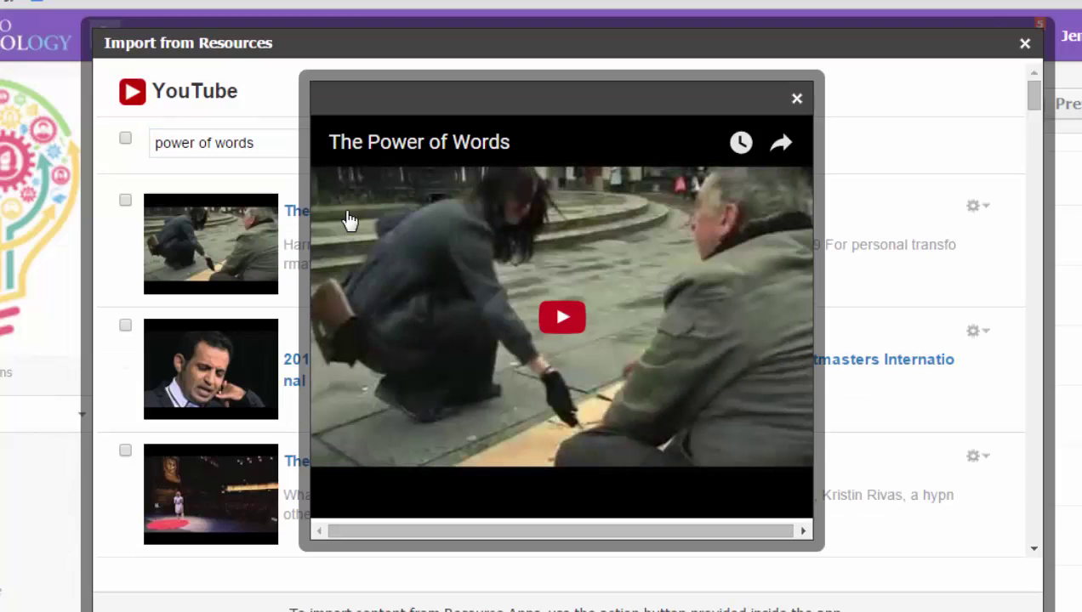
{"action": "left_click", "coordinate": [559, 318]}
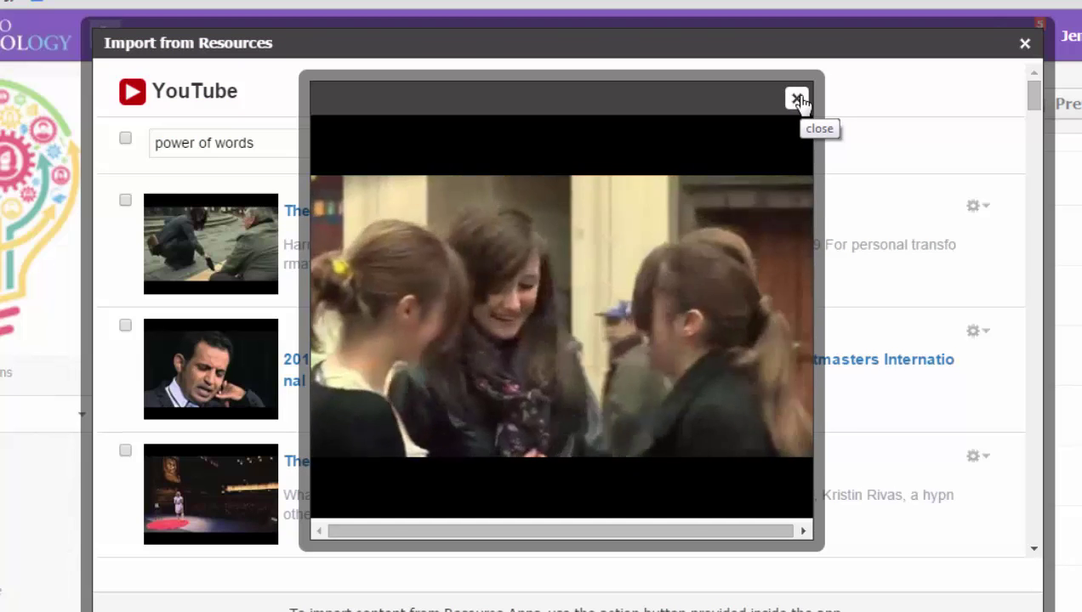
{"action": "left_click", "coordinate": [798, 100]}
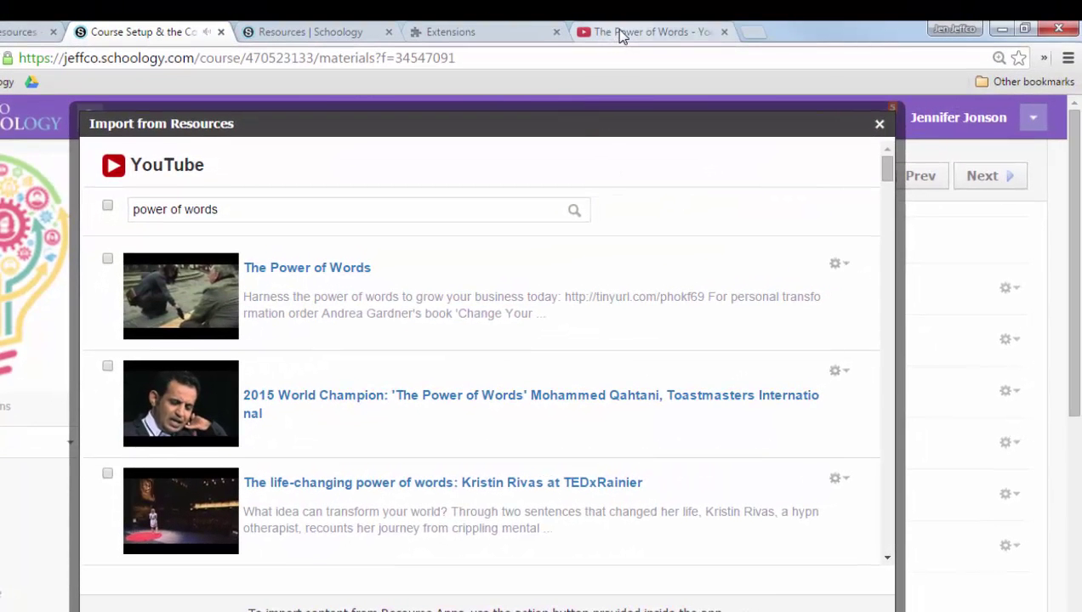
Switch to the open YouTube page for The Power of Words and copy the video's web address.
{"action": "left_click", "coordinate": [619, 34]}
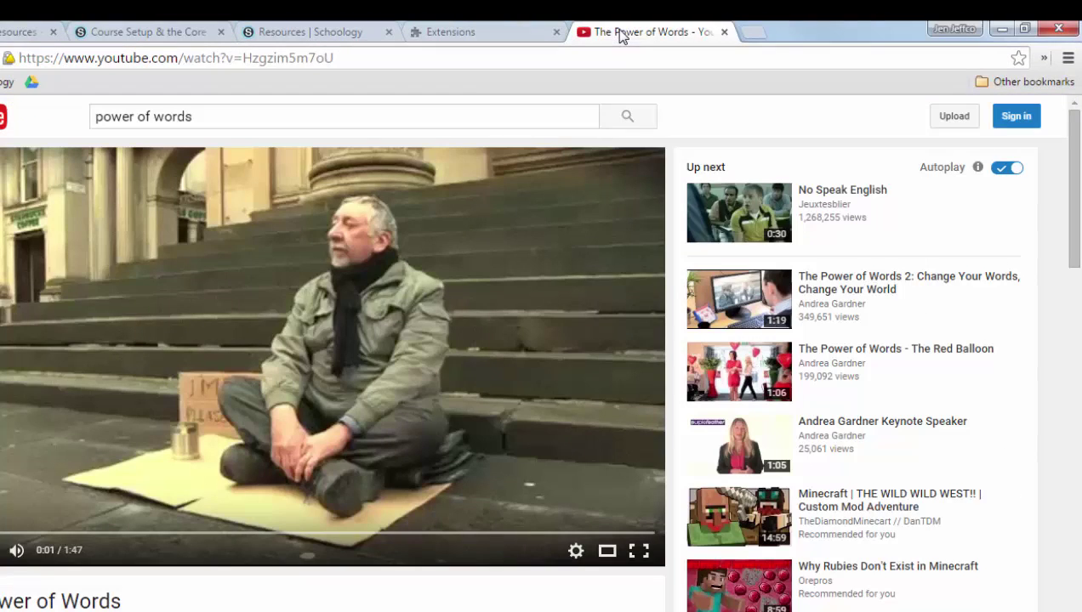
{"action": "left_click", "coordinate": [365, 57]}
{"action": "right_click", "coordinate": [285, 67]}
{"action": "left_click", "coordinate": [318, 123]}
{"action": "left_click", "coordinate": [138, 32]}
{"action": "left_click", "coordinate": [266, 208]}
{"action": "left_click_drag", "start_coordinate": [266, 207], "coordinate": [99, 205]}
{"action": "key", "text": "ctrl+v"}
{"action": "key", "text": "Return"}
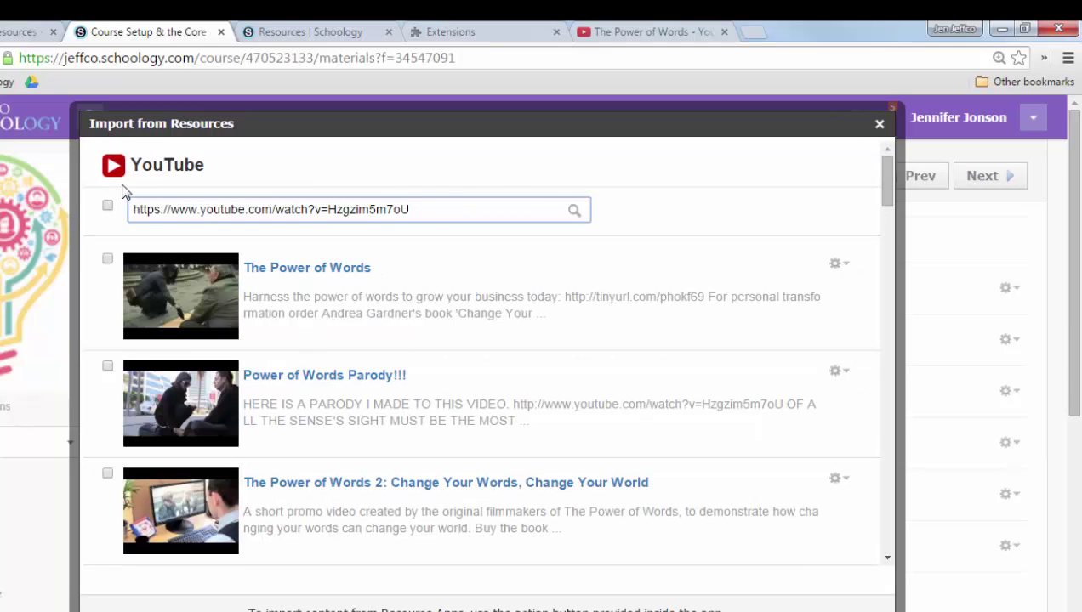
Import The Power of Words video into the page as an embed and delete the blank line above it.
{"action": "left_click", "coordinate": [834, 265]}
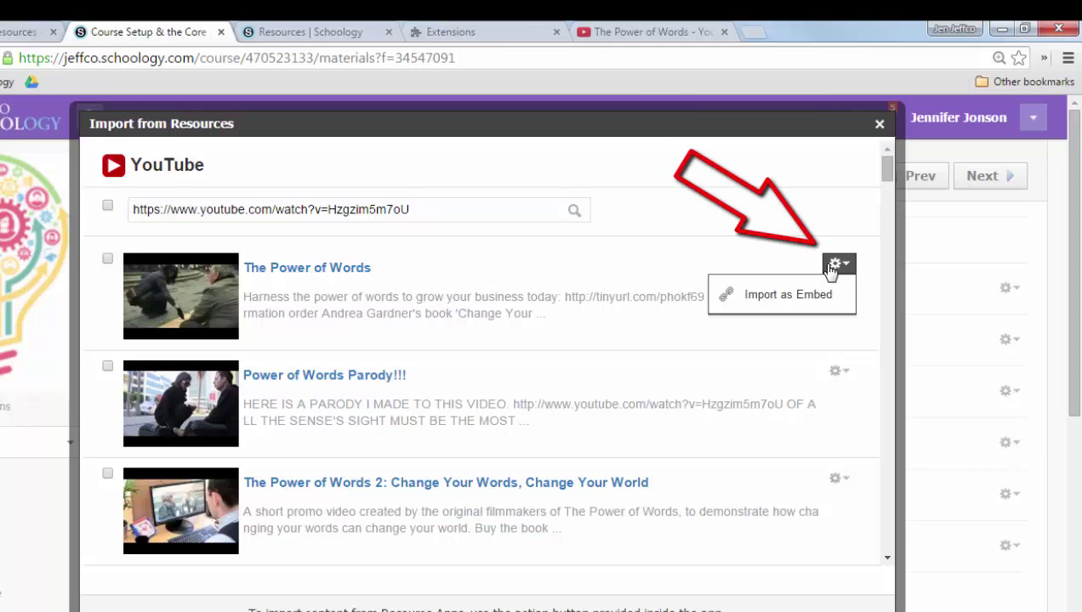
{"action": "left_click", "coordinate": [813, 296]}
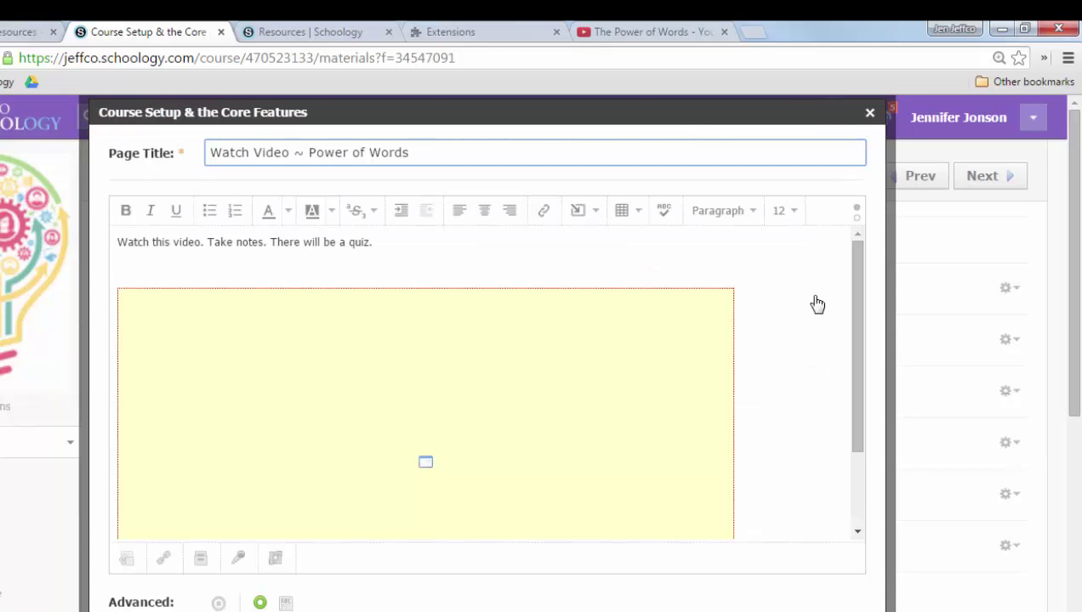
{"action": "left_click", "coordinate": [215, 264]}
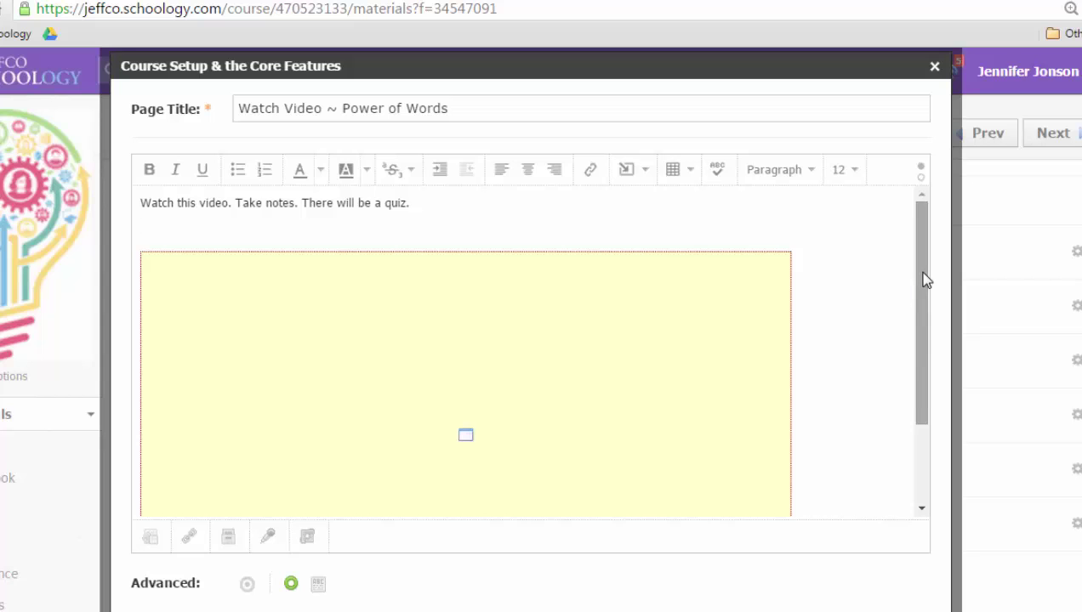
{"action": "left_click_drag", "start_coordinate": [925, 280], "coordinate": [903, 468]}
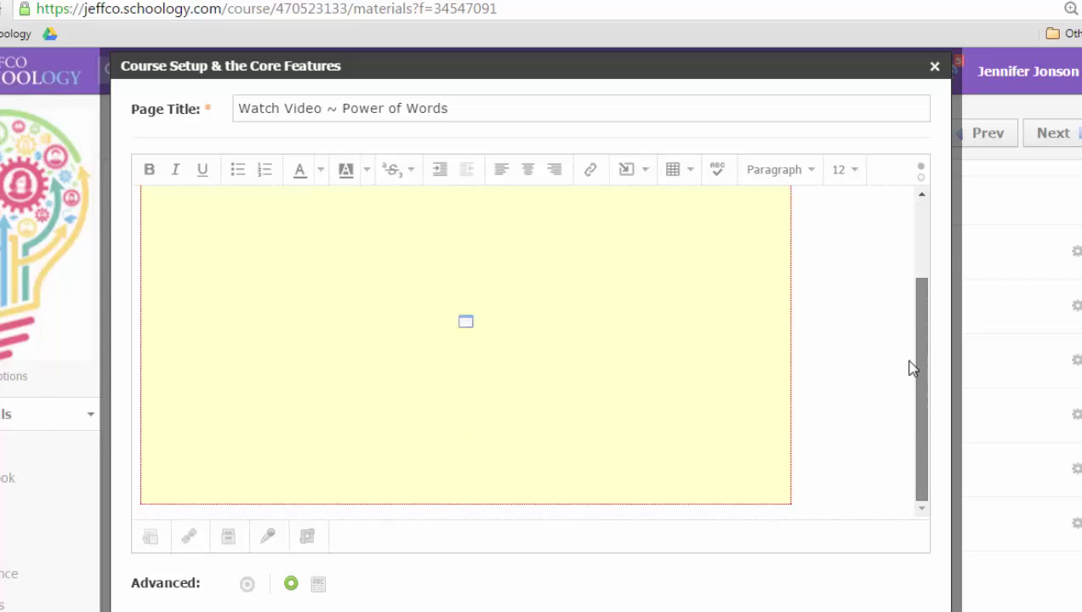
{"action": "left_click_drag", "start_coordinate": [912, 367], "coordinate": [925, 248]}
{"action": "key", "text": "BackSpace"}
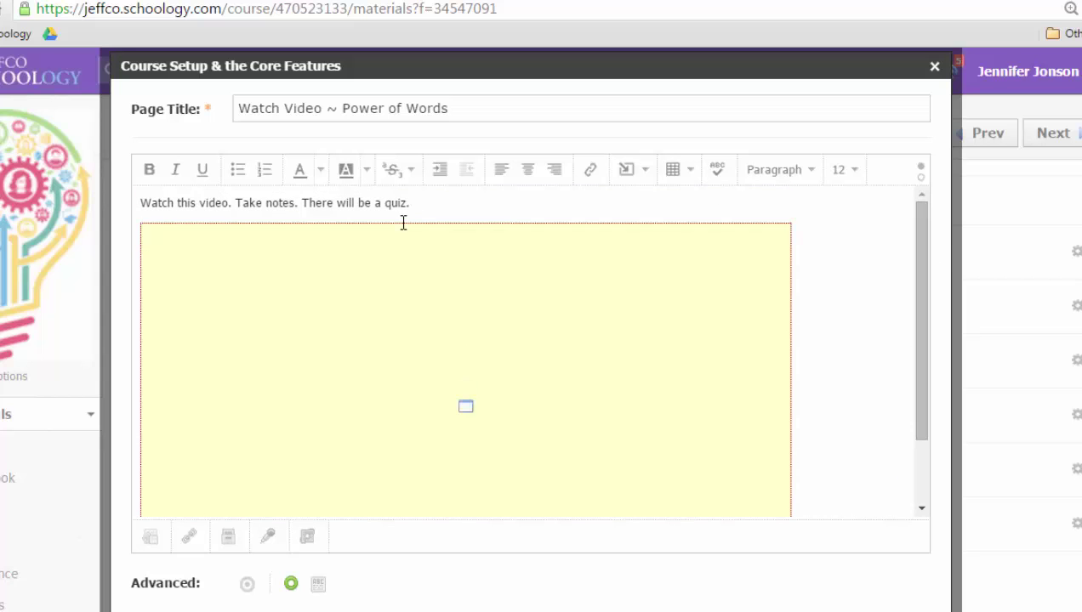
Review the embedded video's source, dimensions and preview in its media settings, leaving them as they are.
{"action": "left_click", "coordinate": [296, 293]}
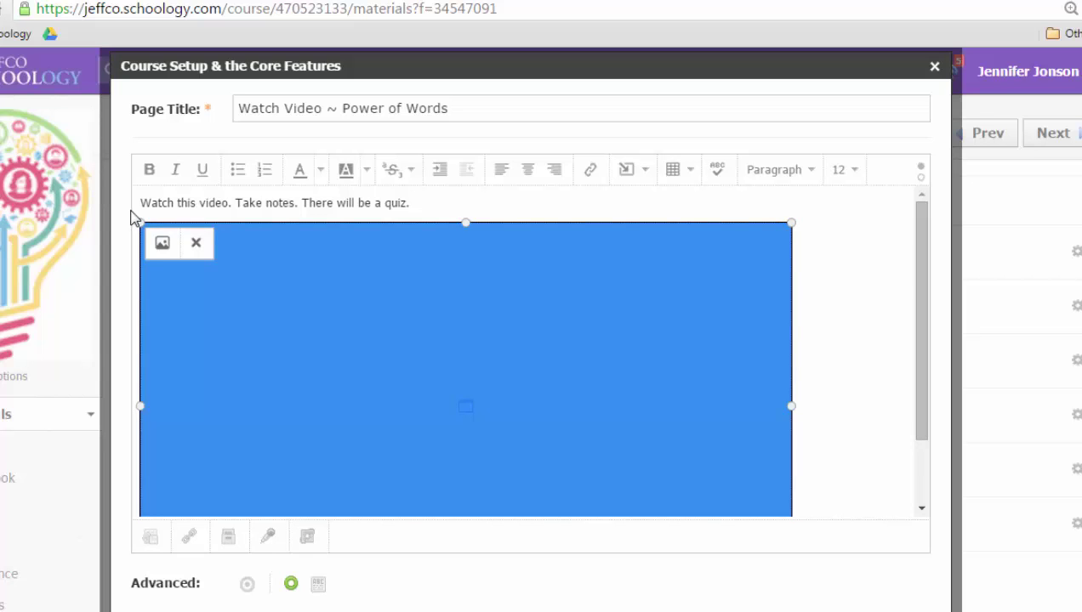
{"action": "left_click", "coordinate": [162, 250]}
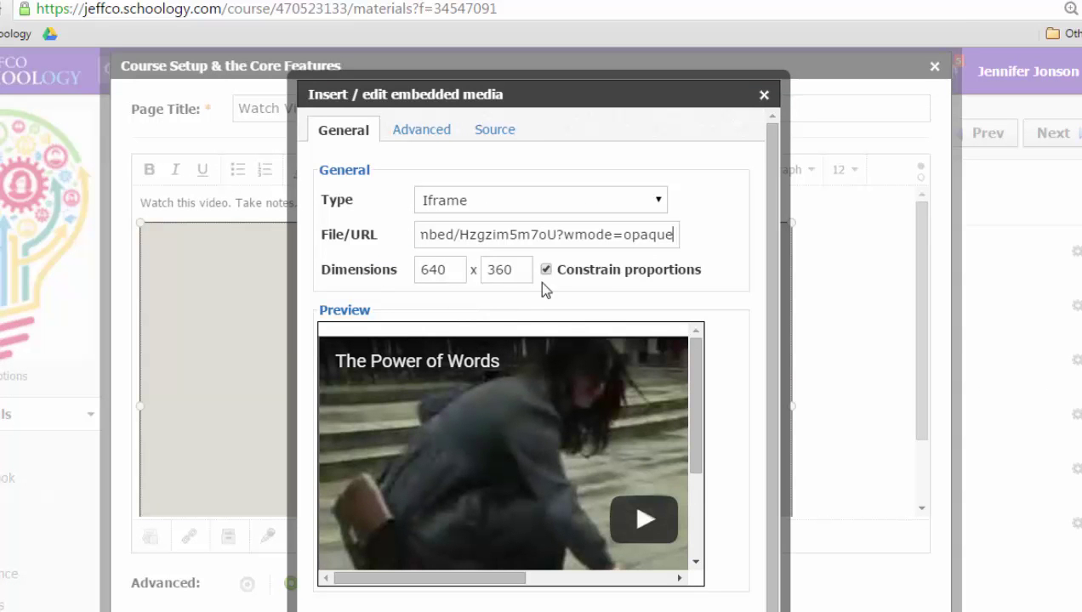
{"action": "left_click", "coordinate": [764, 95]}
Save the new page with the embedded video to the course folder.
{"action": "left_click_drag", "start_coordinate": [927, 266], "coordinate": [920, 376]}
{"action": "scroll", "coordinate": [667, 458], "scroll_direction": "down", "scroll_amount": 2}
{"action": "left_click", "coordinate": [492, 450]}
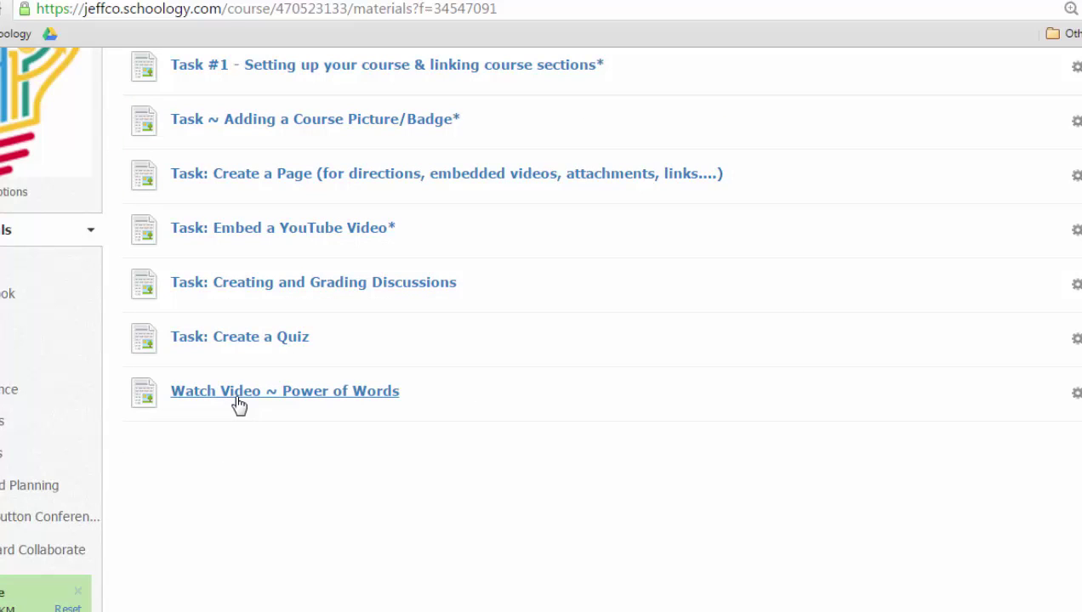
Open the Watch Video ~ Power of Words page and test the embedded video by playing and pausing it.
{"action": "left_click", "coordinate": [240, 400]}
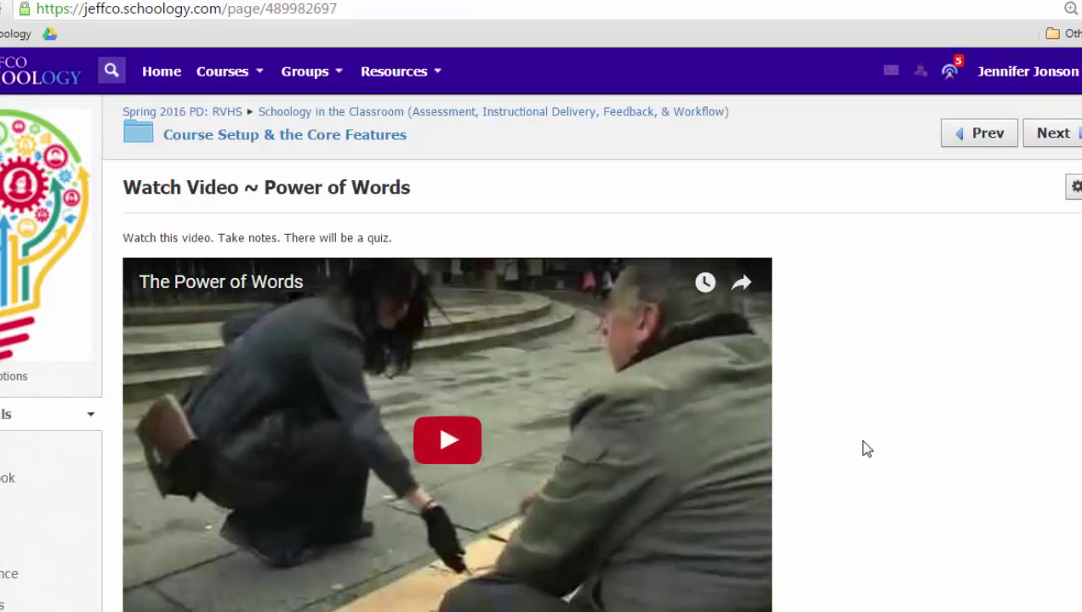
{"action": "scroll", "coordinate": [872, 449], "scroll_direction": "down", "scroll_amount": 1}
{"action": "left_click", "coordinate": [457, 366]}
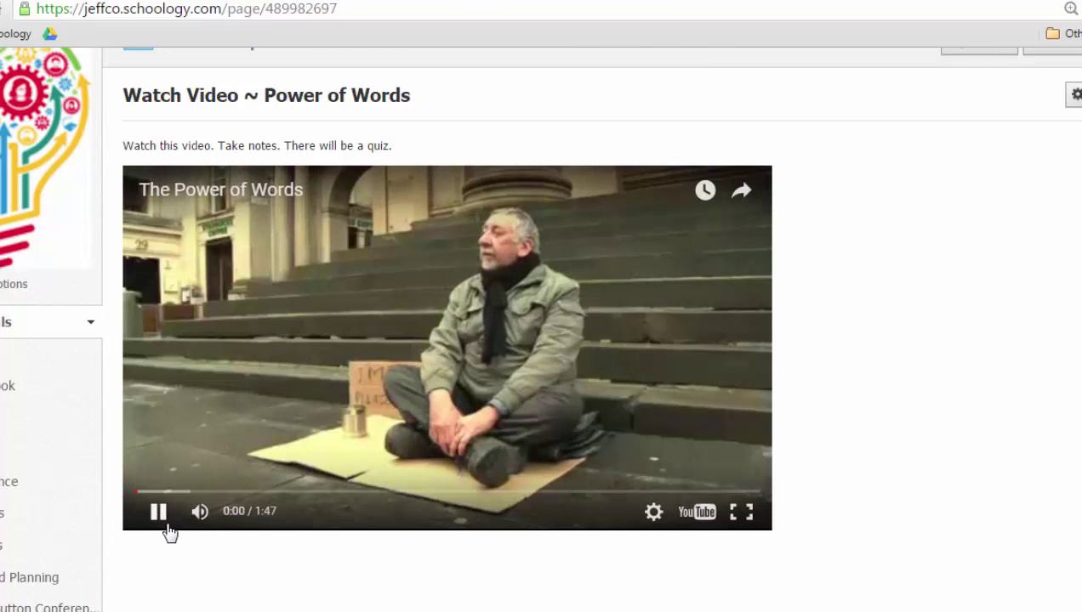
{"action": "left_click", "coordinate": [169, 522]}
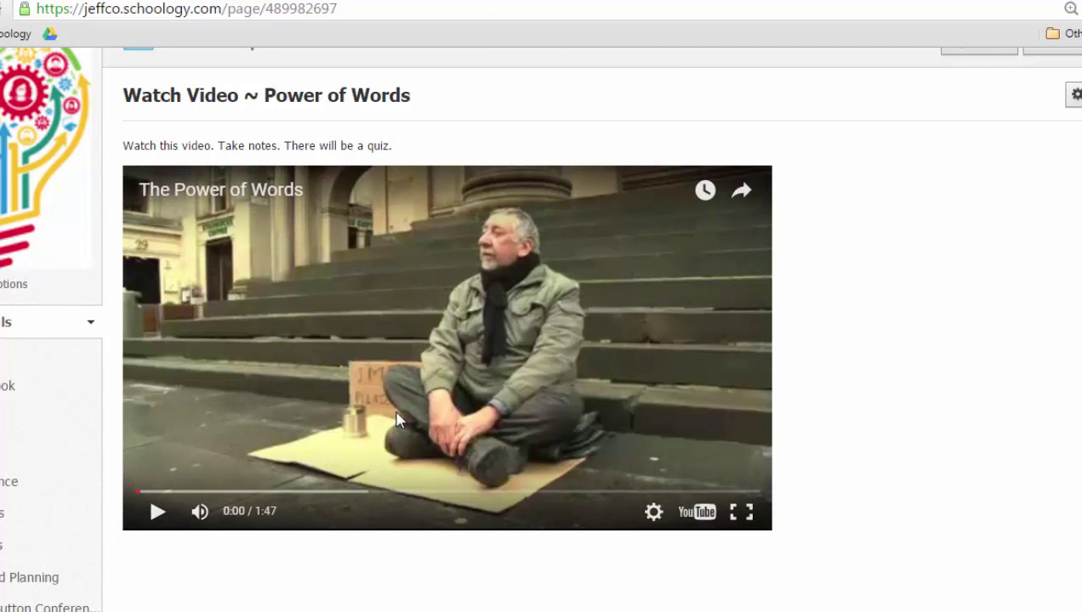